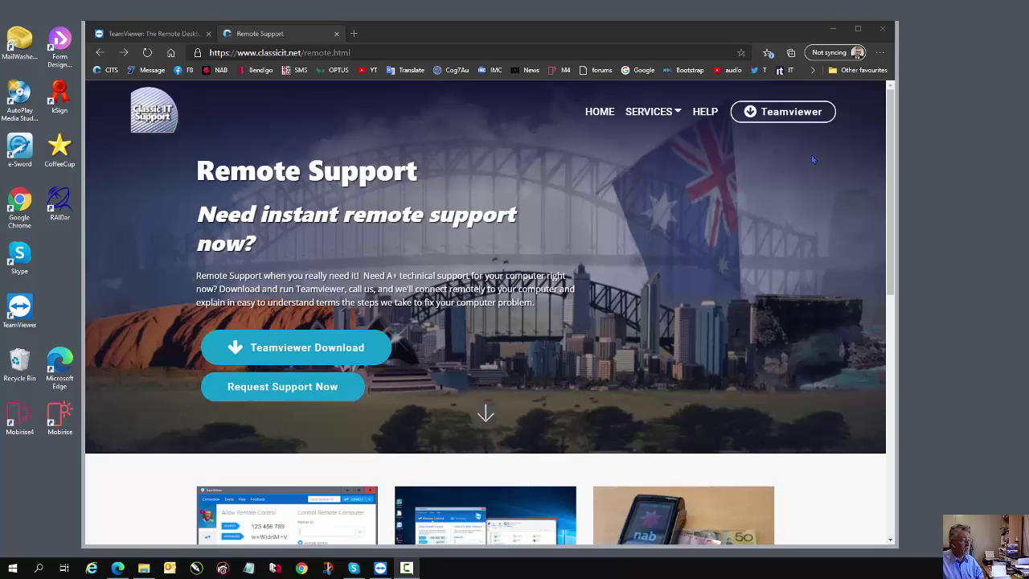
Step: Go to the Classic IT Support home page, then switch to the TeamViewer website
left_click(599, 111)
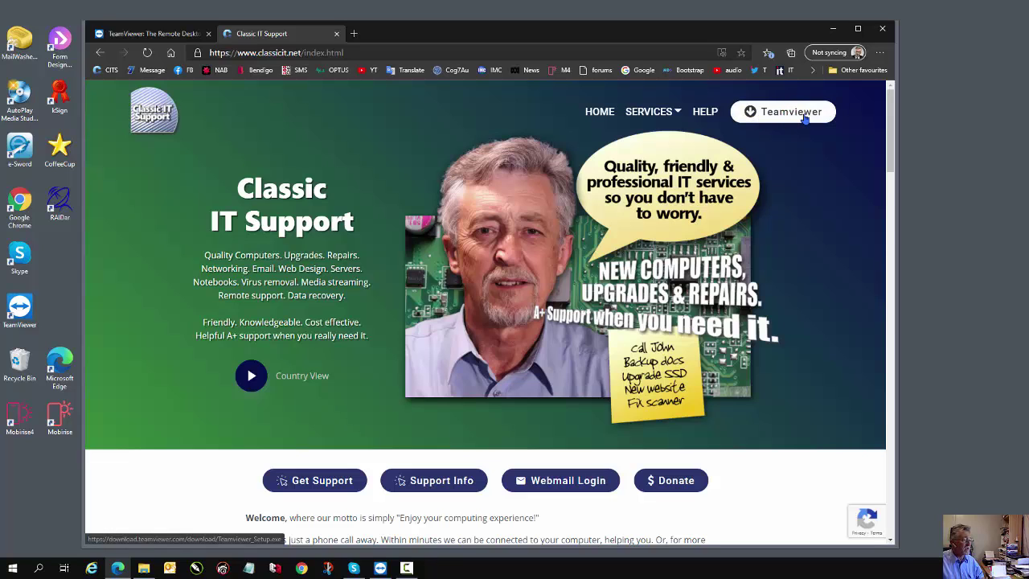
left_click(173, 35)
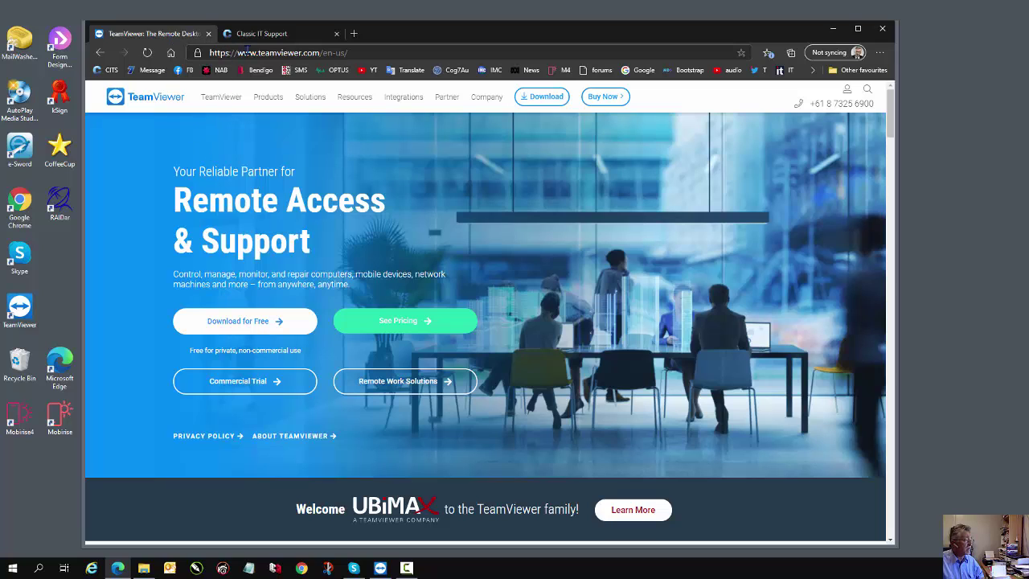
Step: Download the free TeamViewer_Setup.exe installer and show it in the Downloads folder
left_click_drag(240, 53, 320, 53)
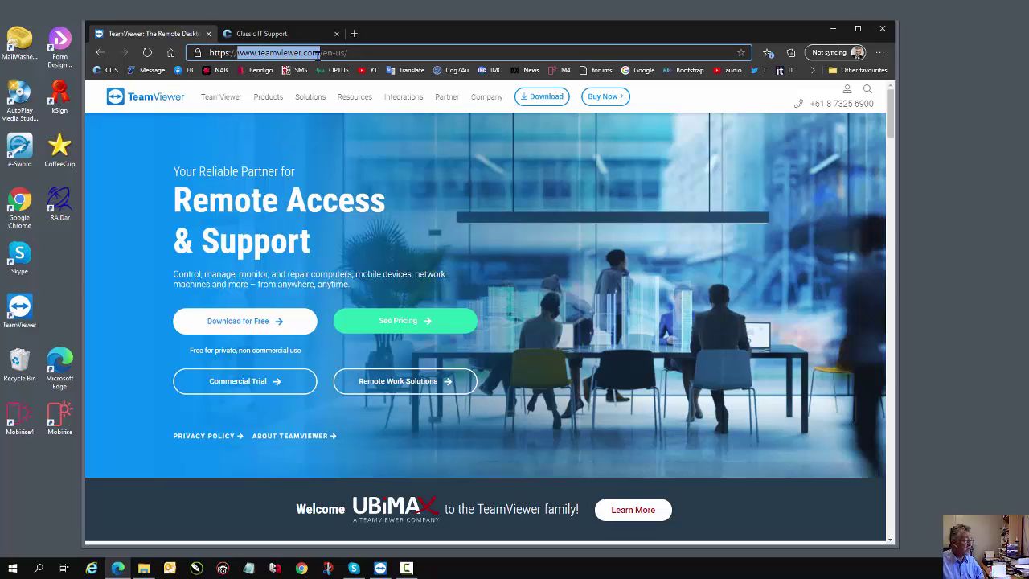
left_click(234, 324)
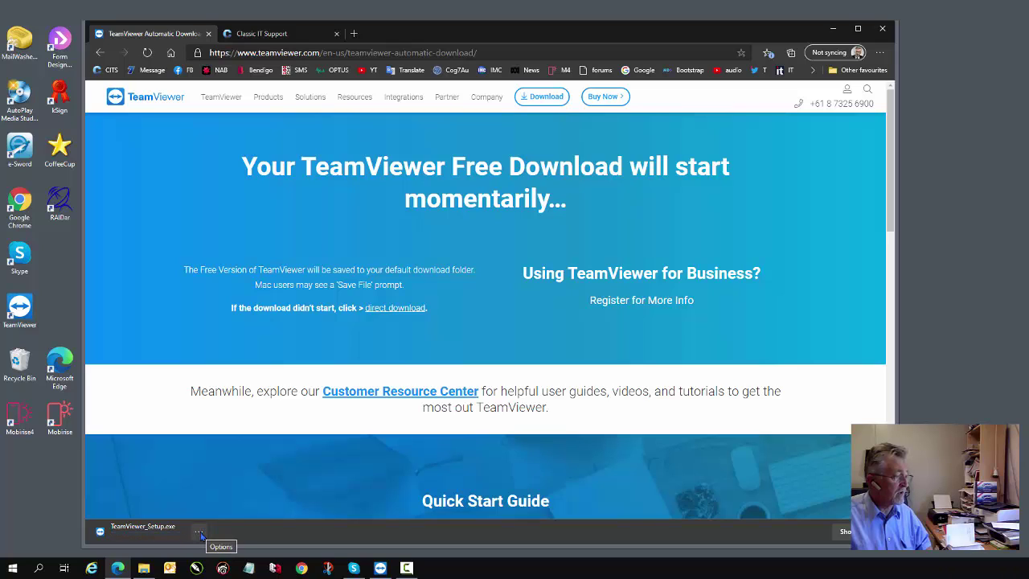
left_click(198, 532)
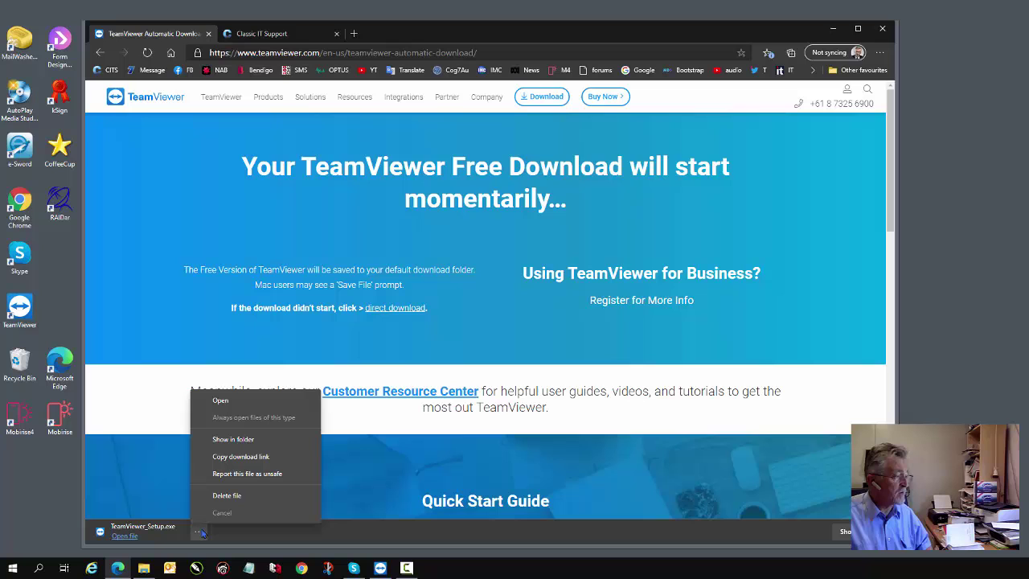
left_click(234, 440)
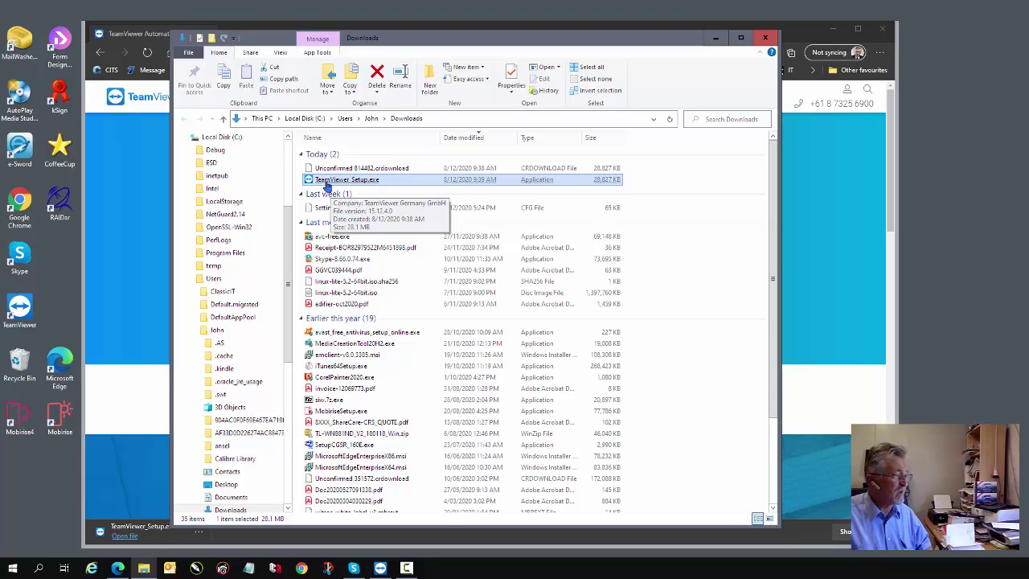
Step: Close the Downloads folder window in File Explorer
left_click(764, 38)
Step: Minimize Edge, restore TeamViewer, and display its Remote Control page with ID and password
left_click(834, 28)
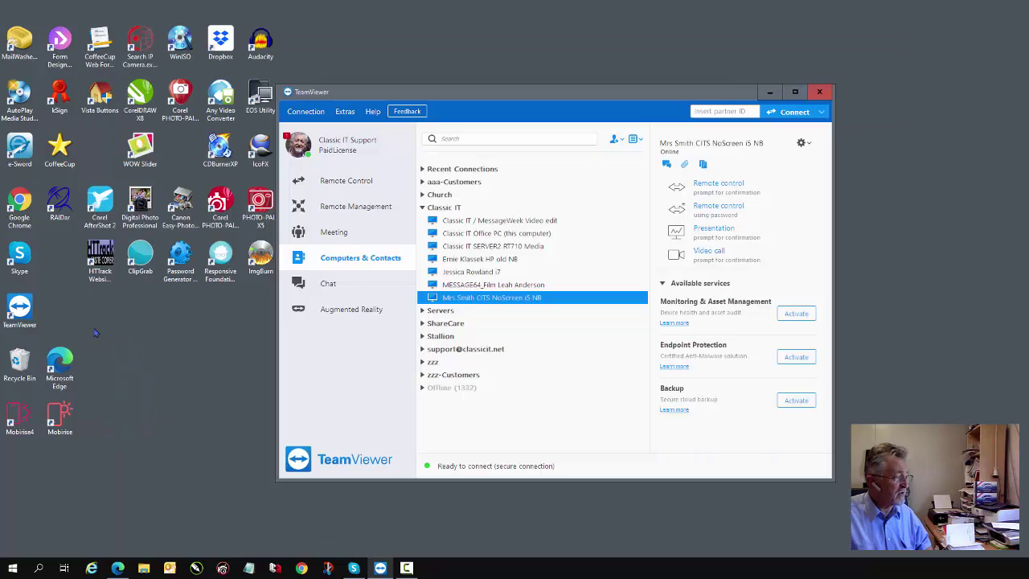
left_click(769, 92)
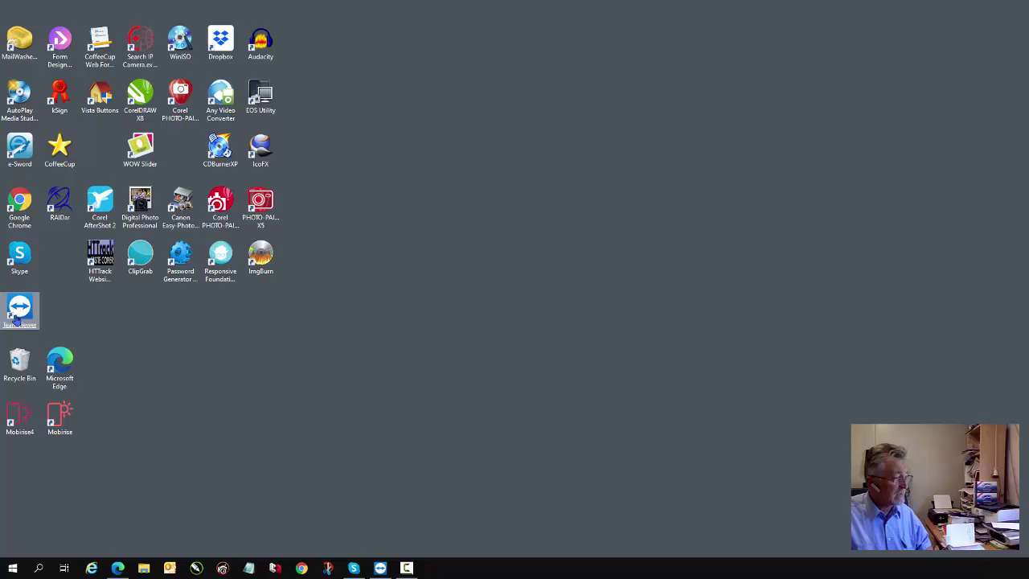
left_click(380, 568)
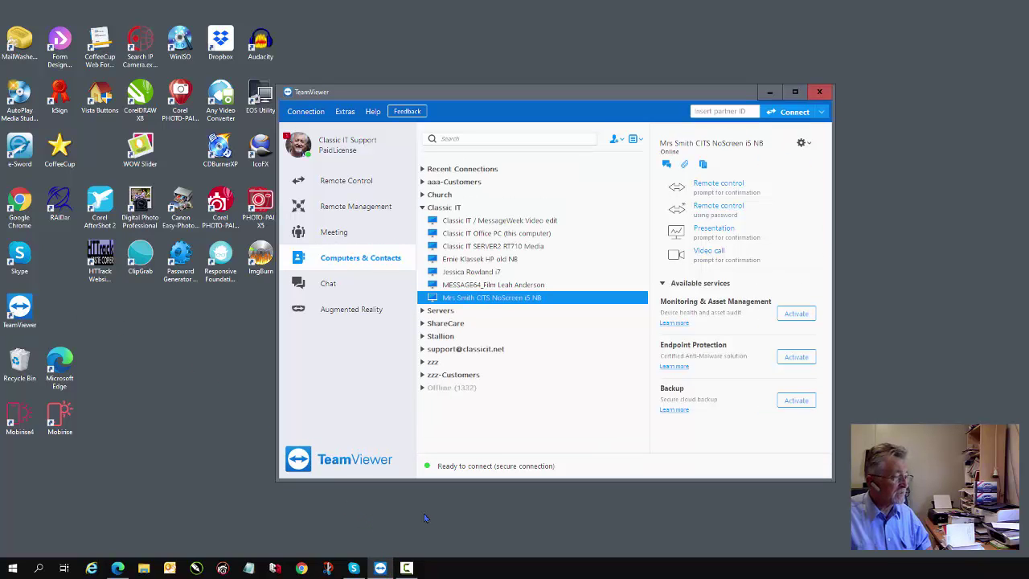
left_click(340, 180)
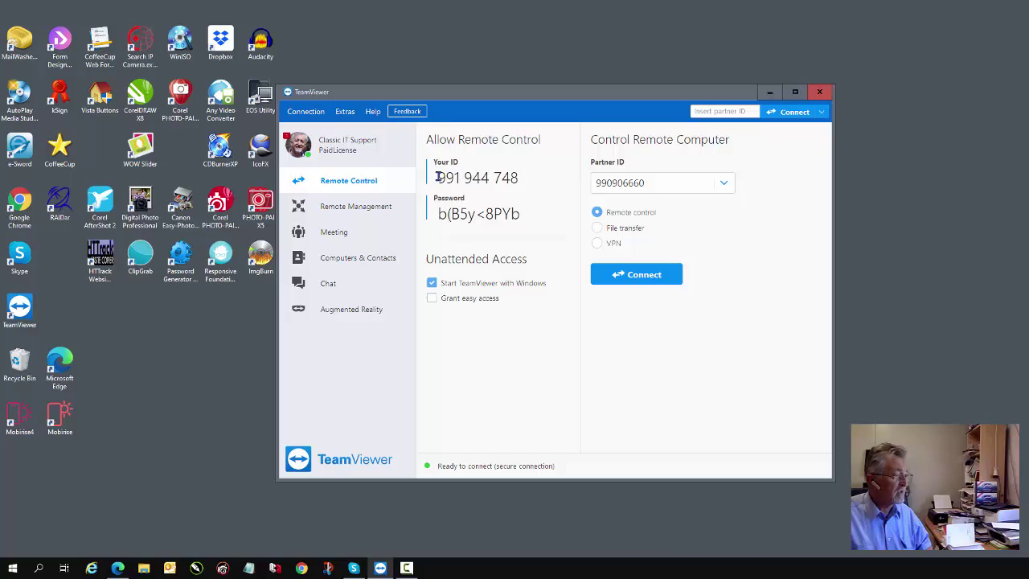
Step: Generate a new random password three times, then select the computer's ID and new password
left_click_drag(437, 177, 520, 172)
left_click(522, 178)
left_click(559, 215)
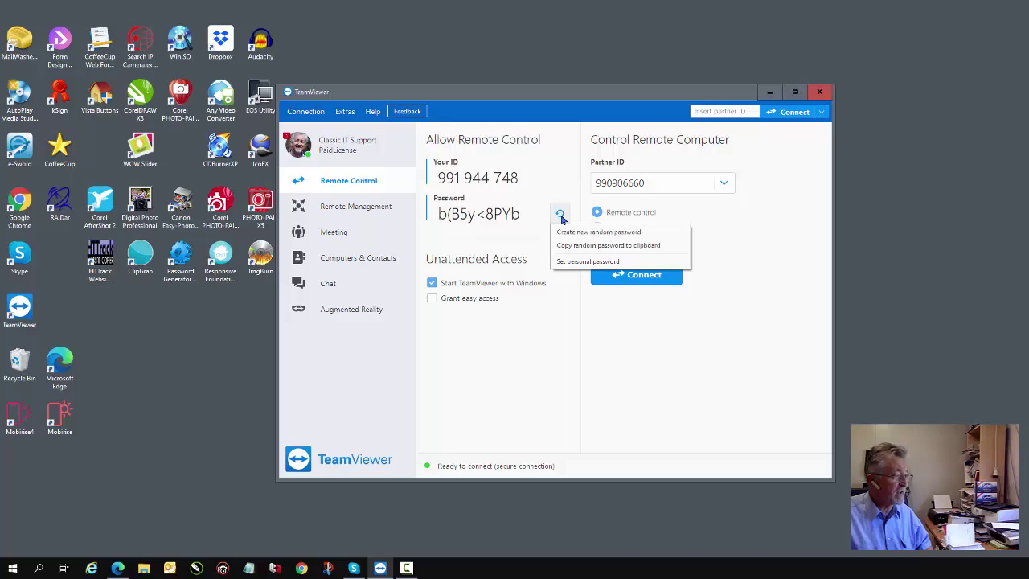
left_click(599, 231)
left_click(560, 217)
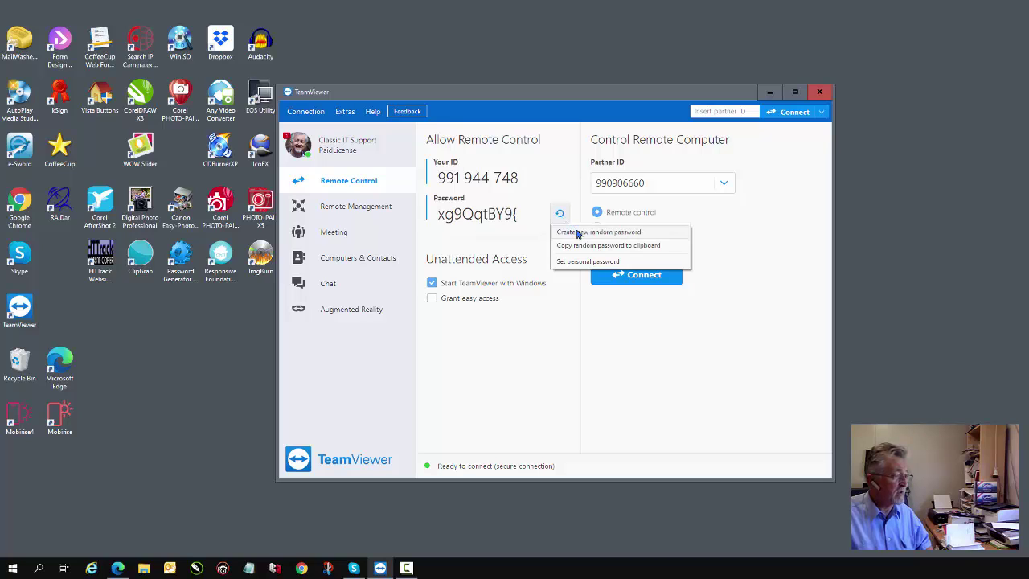
left_click(566, 231)
left_click(561, 217)
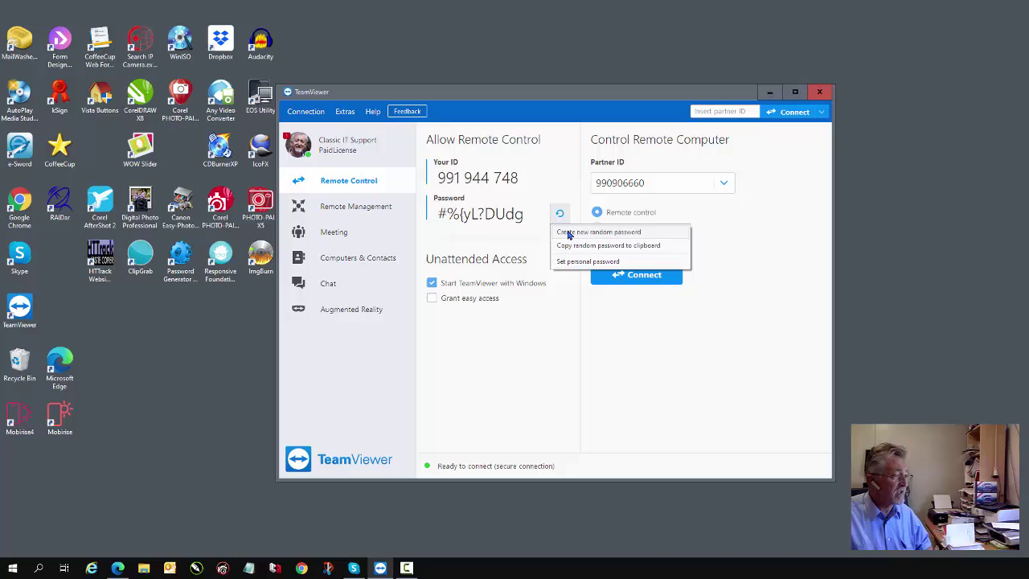
left_click(568, 231)
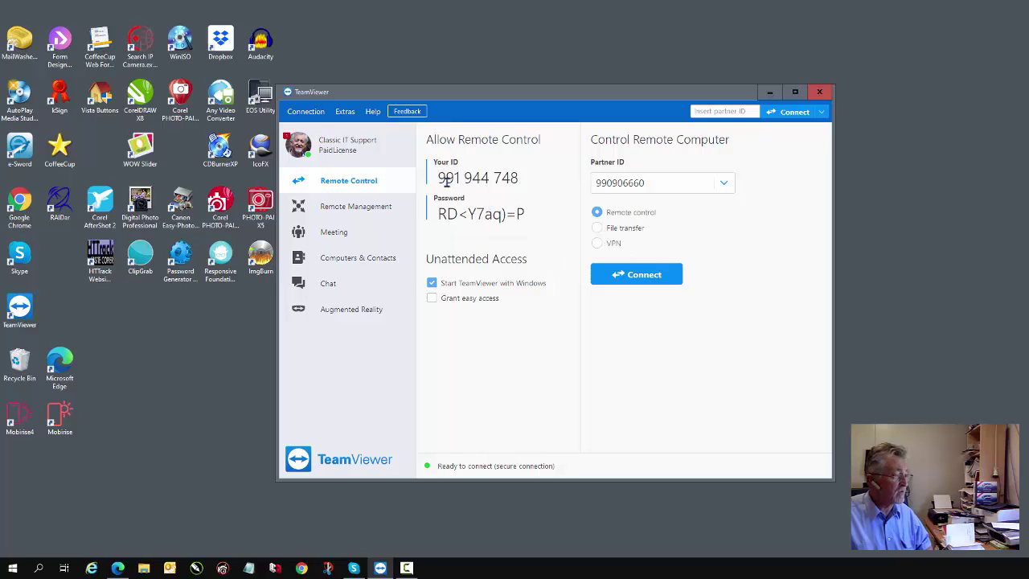
left_click_drag(443, 178, 518, 178)
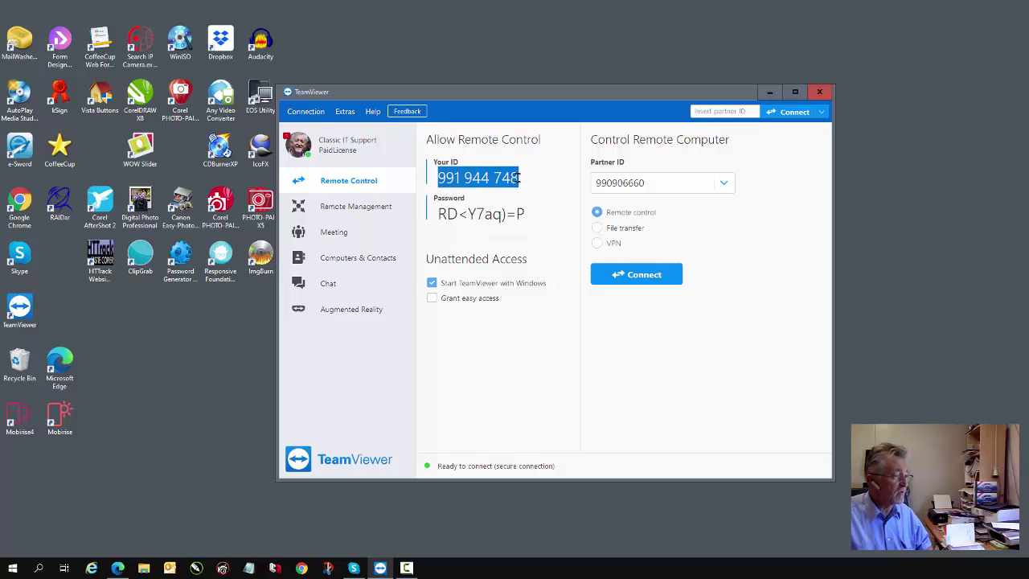
left_click_drag(439, 214, 526, 214)
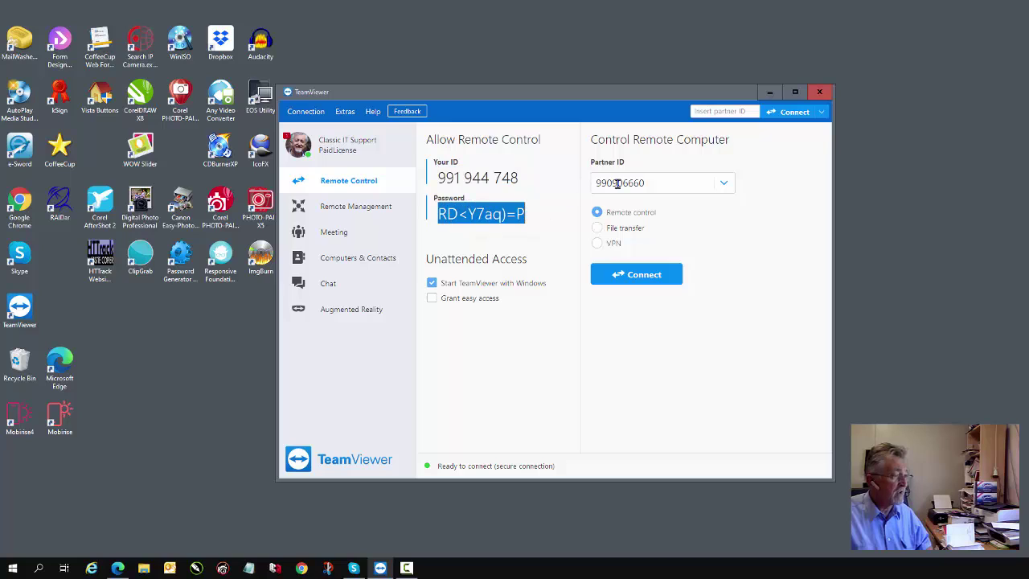
Step: Enter the partner's TeamViewer ID, then connect to the client's saved computer from Computers & Contacts
double_click(648, 182)
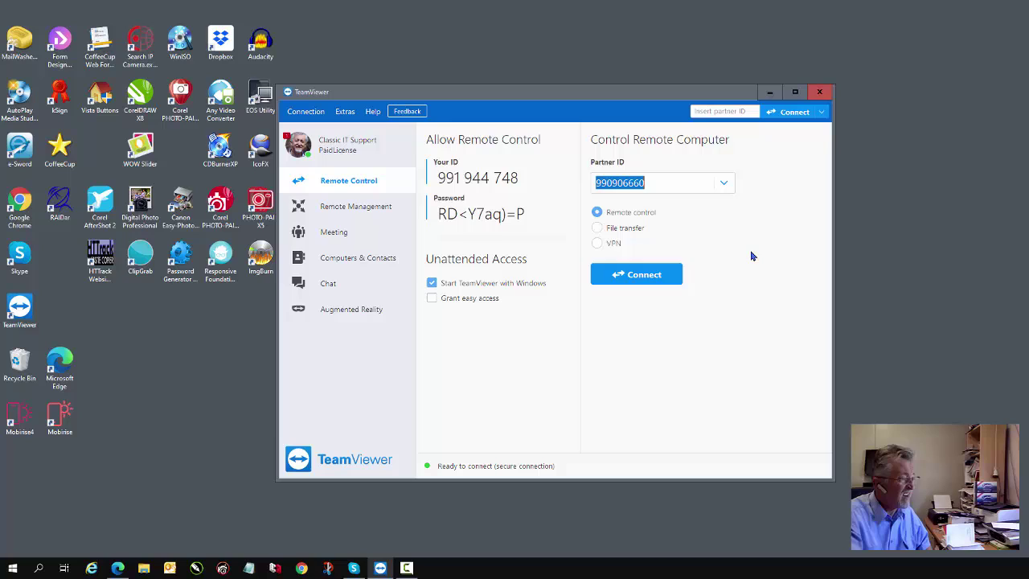
type("991")
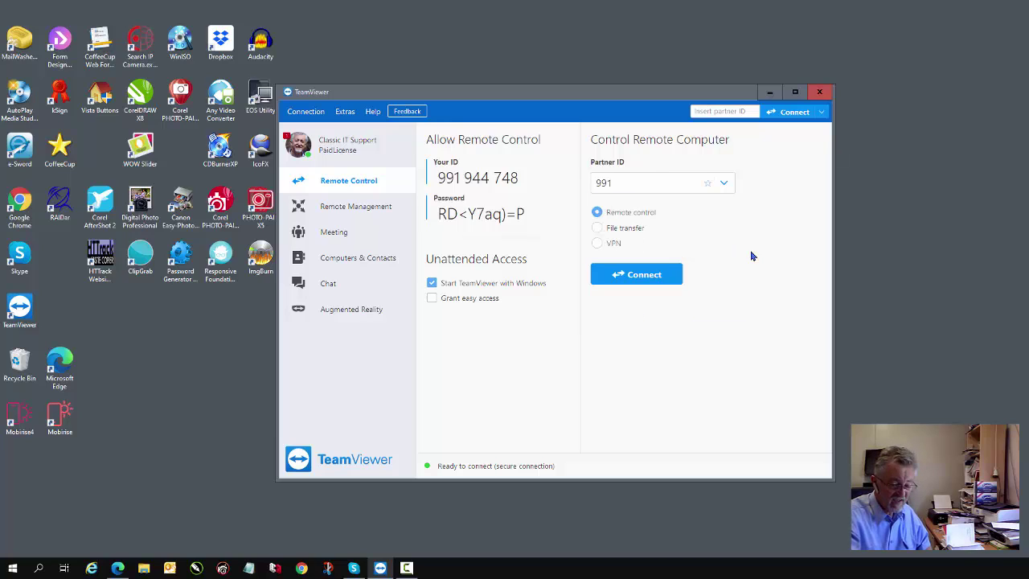
type("9844")
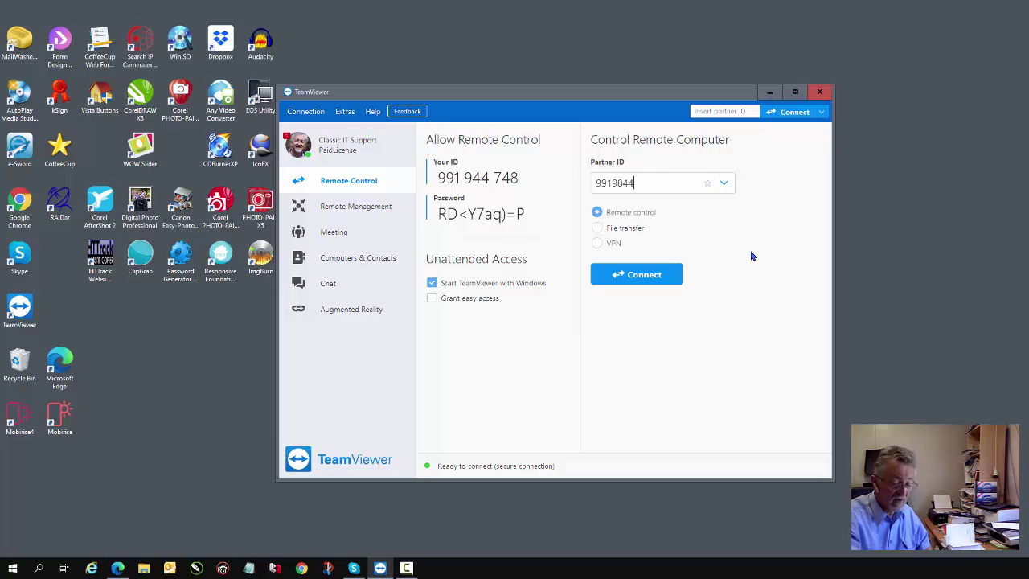
type("74")
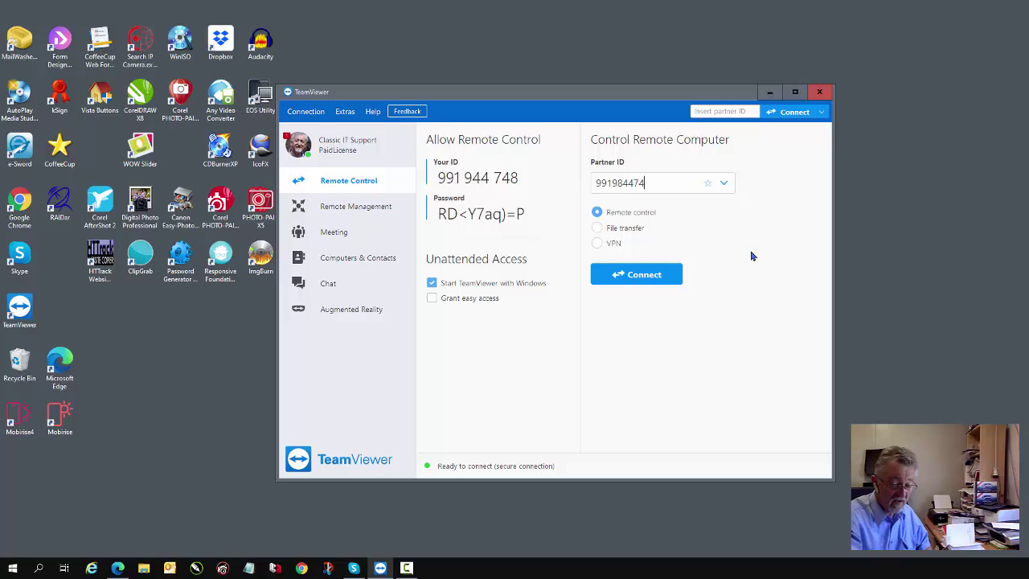
type("8")
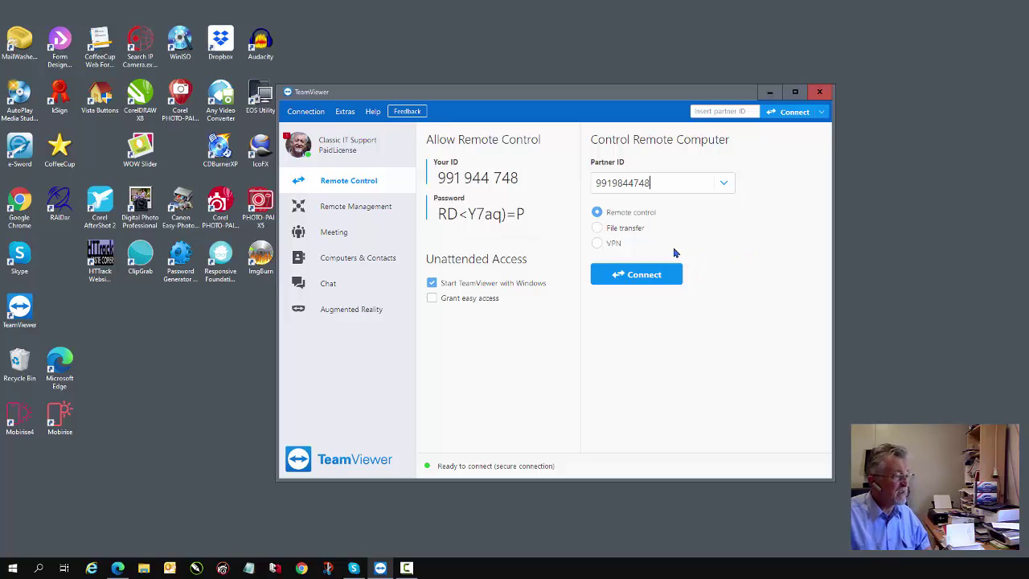
left_click(381, 258)
double_click(493, 303)
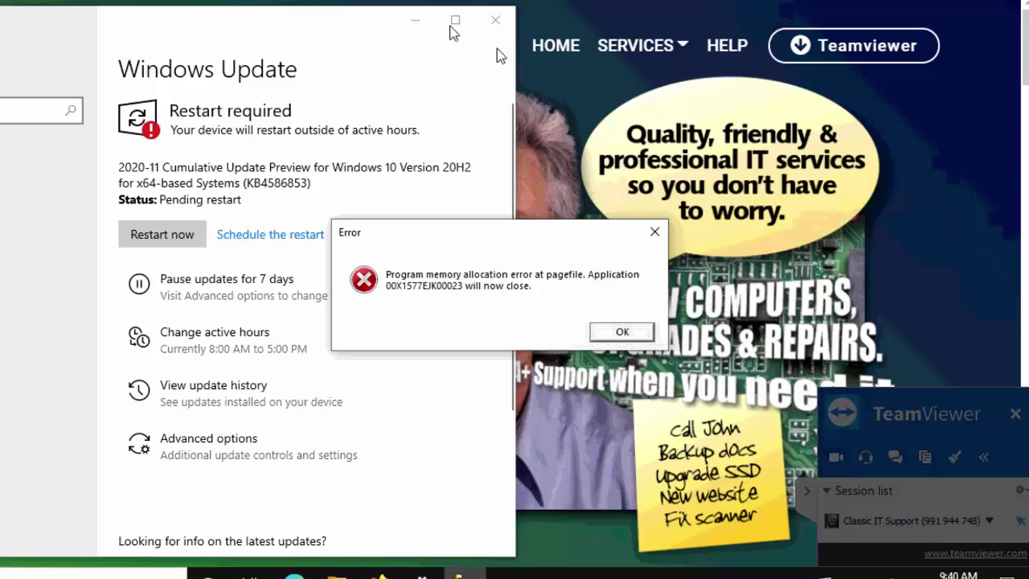
Step: Minimise the client's Windows Update window to reveal their web page and error
left_click(415, 19)
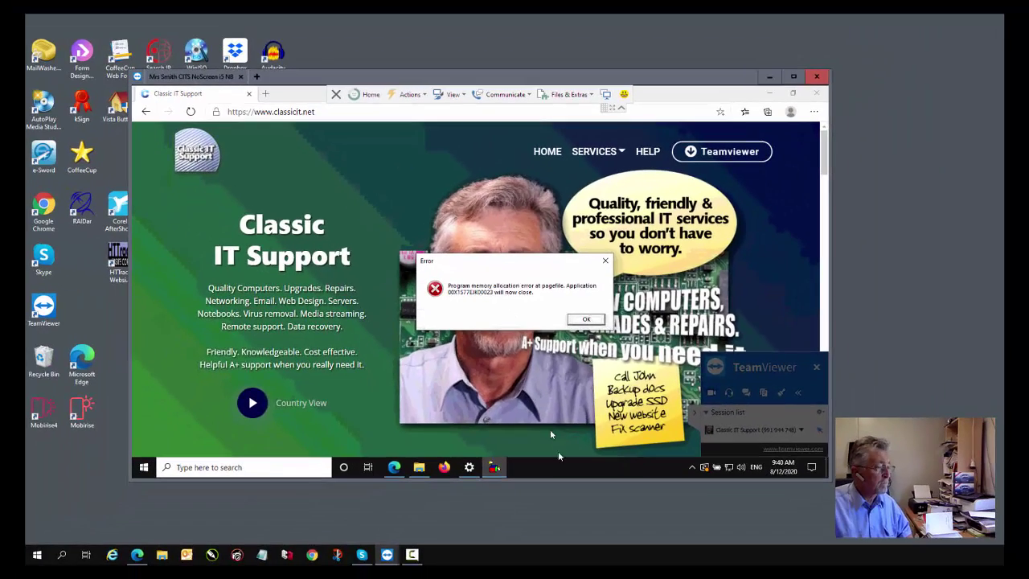
Step: Open Task Manager on the client PC from the remote taskbar
right_click(568, 465)
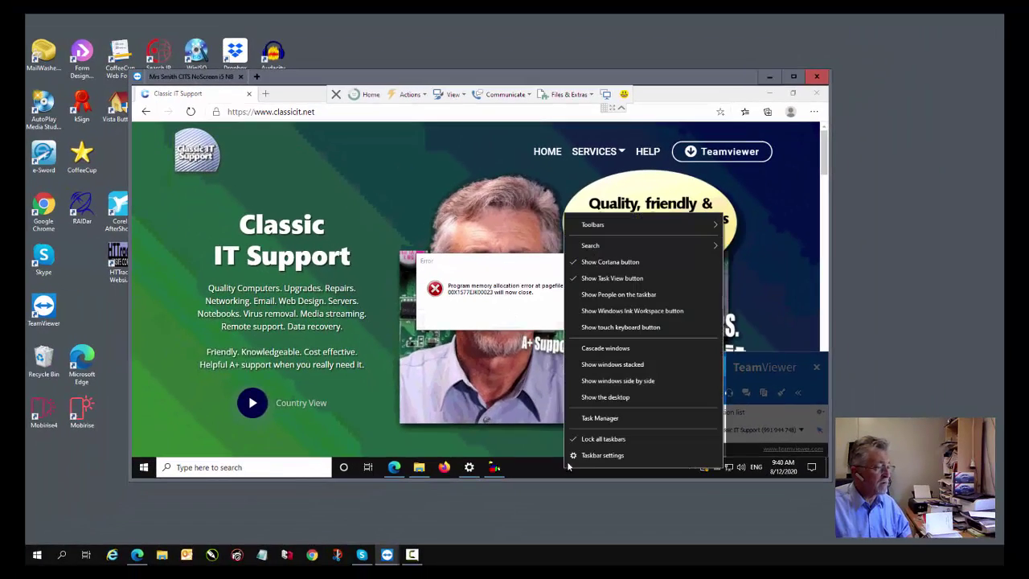
left_click(597, 424)
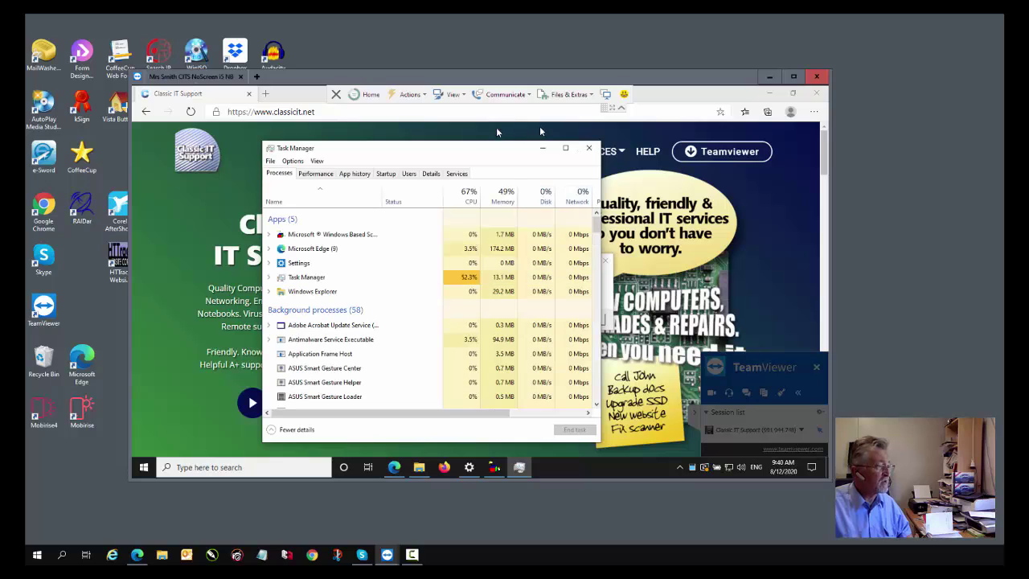
left_click_drag(459, 151, 477, 138)
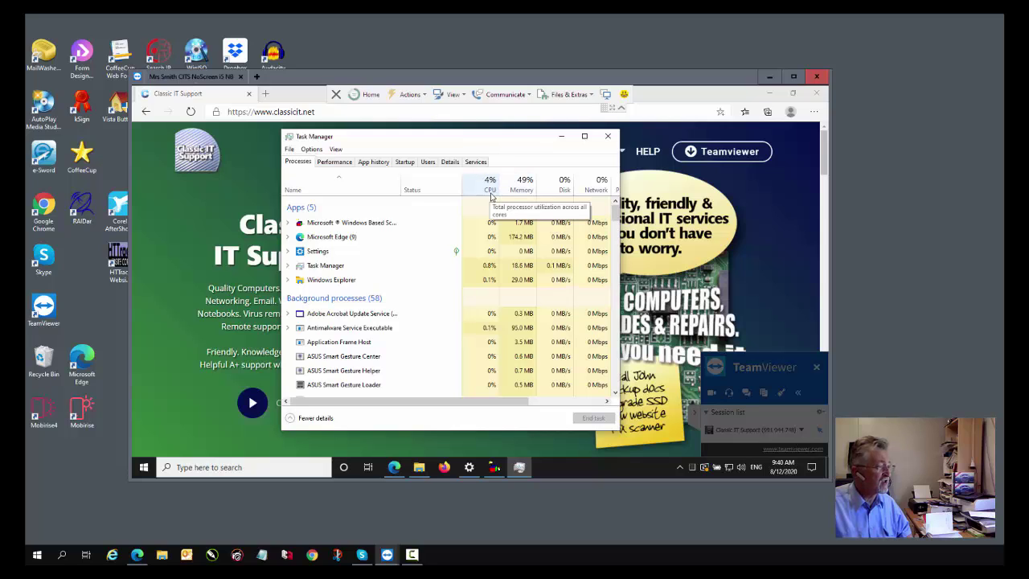
Step: End the Microsoft Windows Based Script Host task, then minimise Task Manager
scroll(333, 326, "down", 1)
scroll(333, 326, "up", 1)
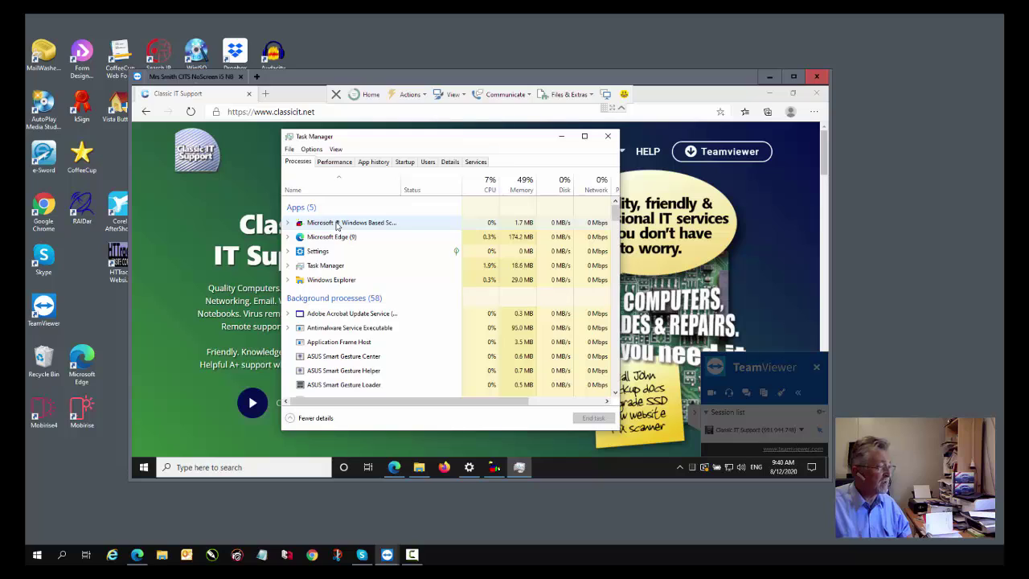
right_click(336, 226)
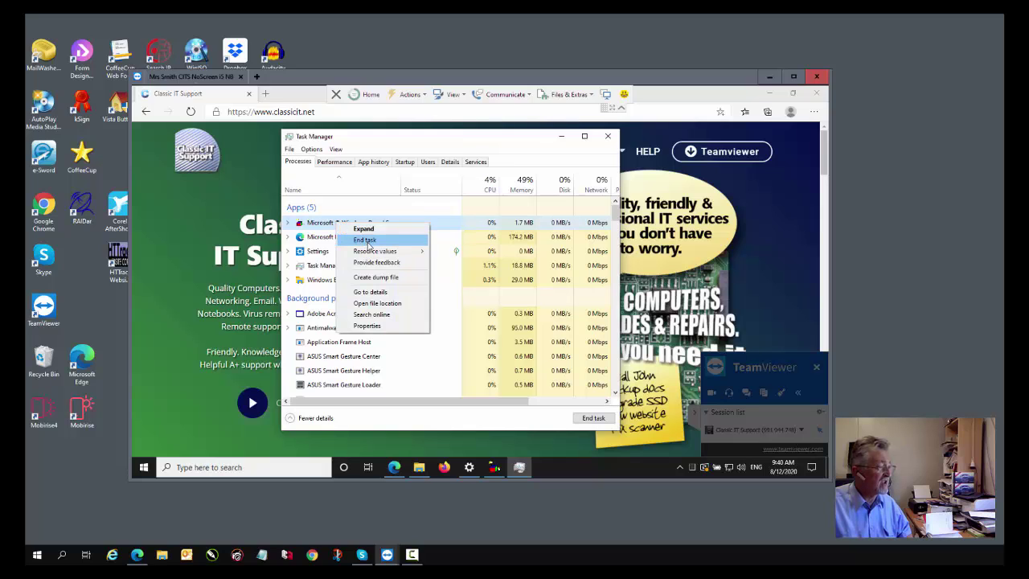
left_click(371, 238)
left_click(562, 136)
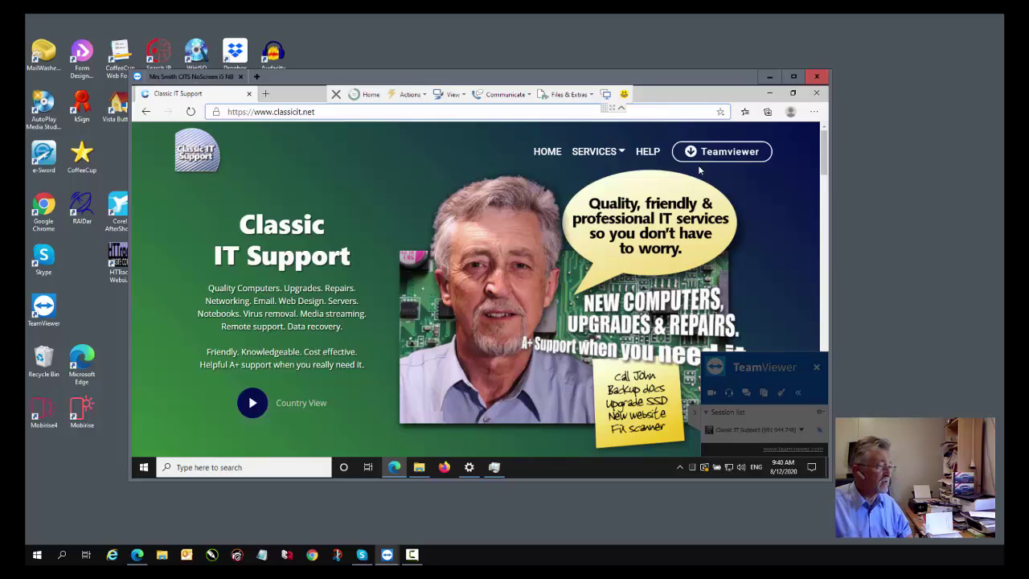
Step: Open the classicit.net HELP page's Quick Support Request Form, then minimise the client's browser
left_click(647, 153)
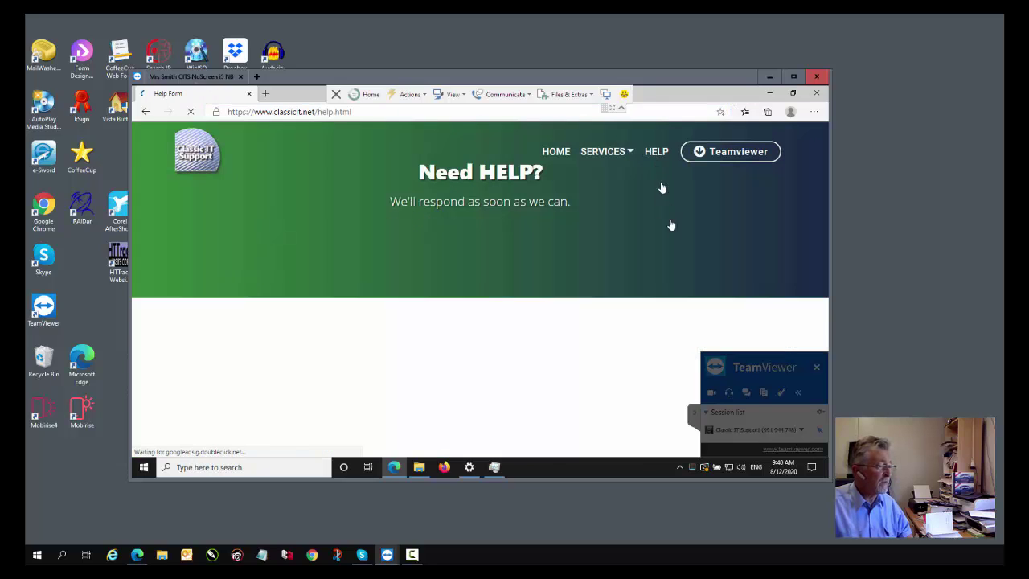
scroll(673, 243, "down", 2)
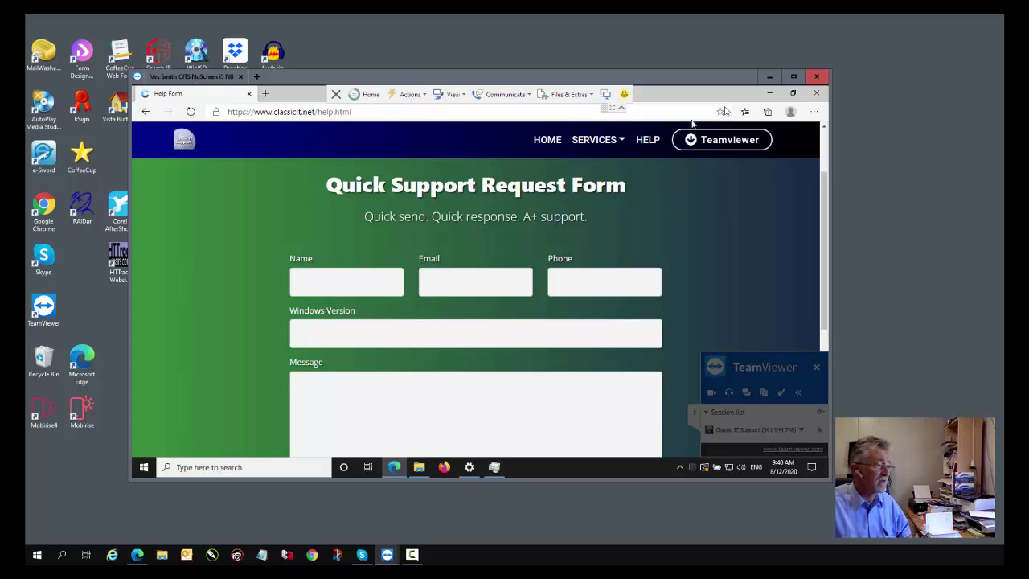
left_click(770, 93)
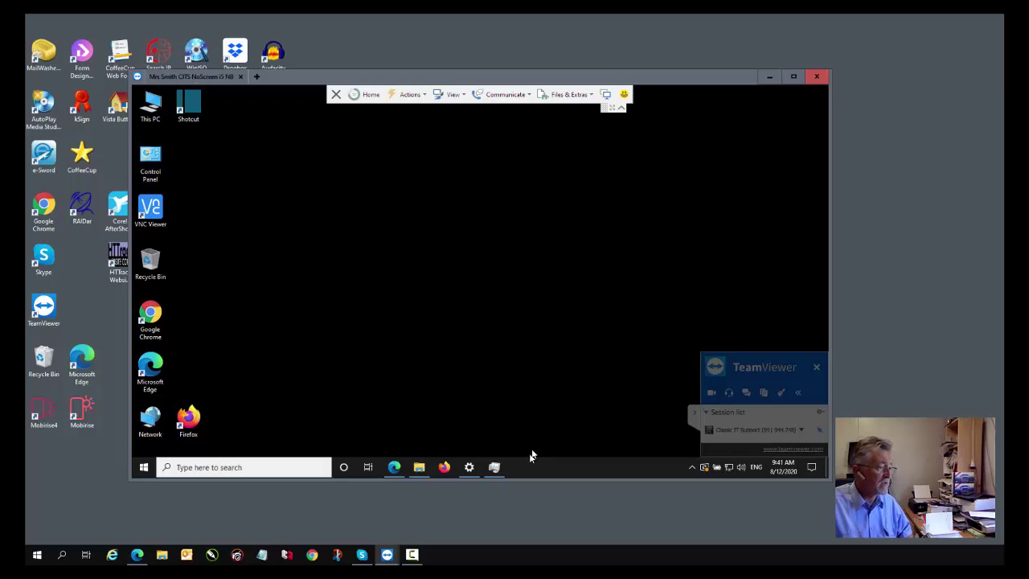
Step: Close the remote connection to the client and return to the Remote Control page
left_click(336, 95)
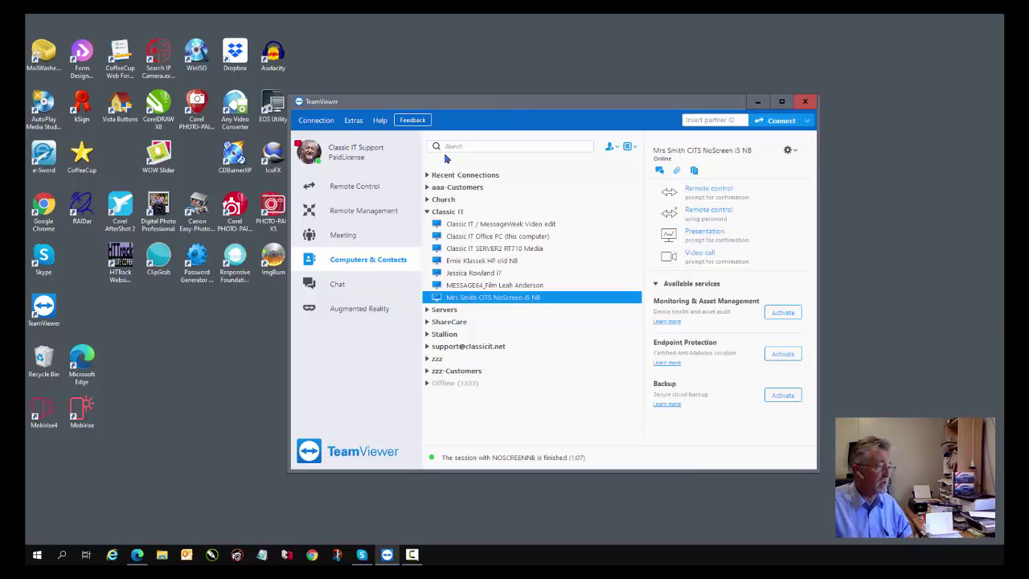
left_click(342, 190)
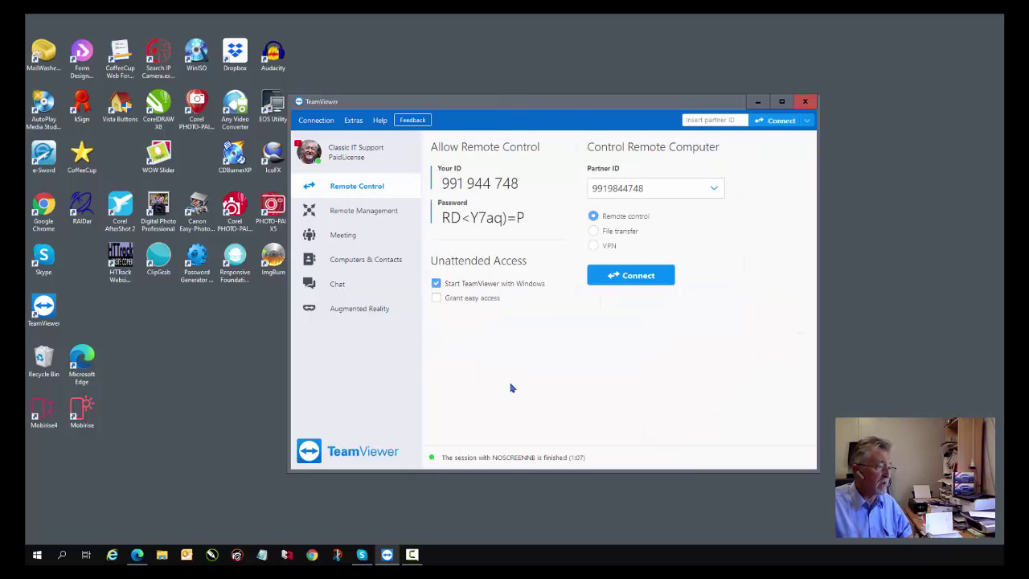